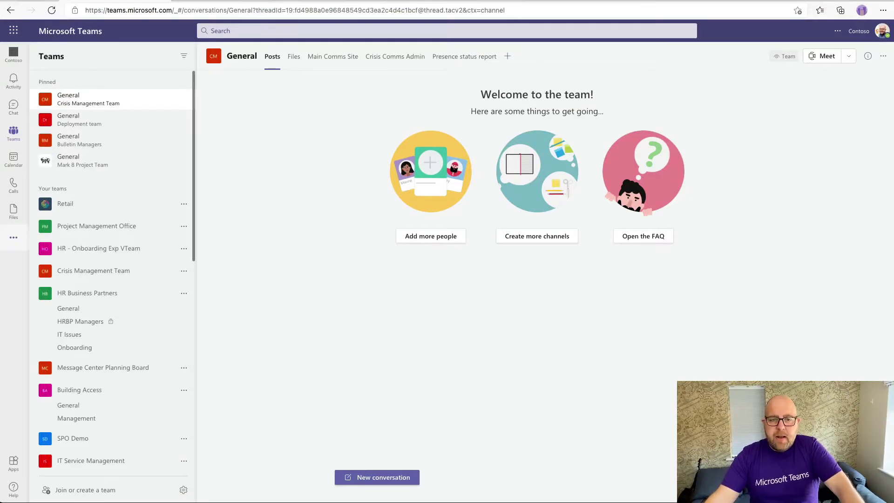
Open Viva Insights from the extra apps list and dismiss the 'Insights for you' tip
{"action": "left_click", "coordinate": [14, 237]}
{"action": "scroll", "coordinate": [75, 240], "scroll_direction": "down", "scroll_amount": 5}
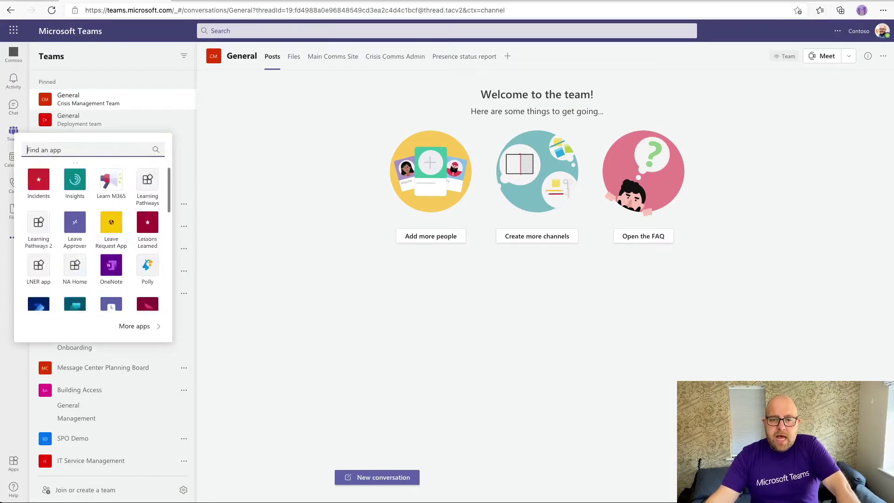
{"action": "scroll", "coordinate": [75, 242], "scroll_direction": "up", "scroll_amount": 5}
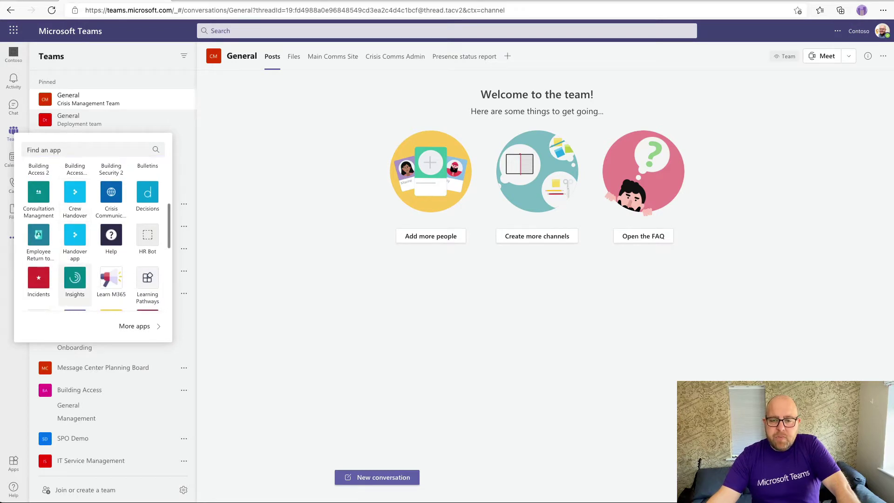
{"action": "left_click", "coordinate": [75, 279]}
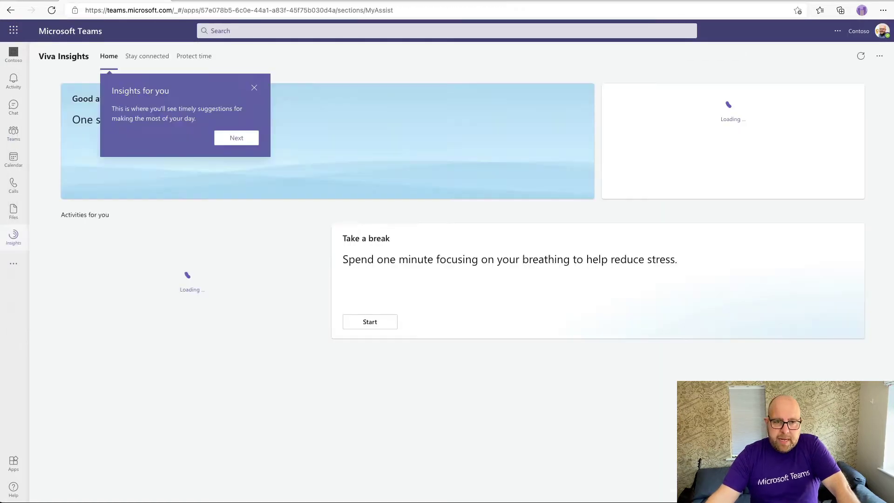
{"action": "right_click", "coordinate": [14, 237]}
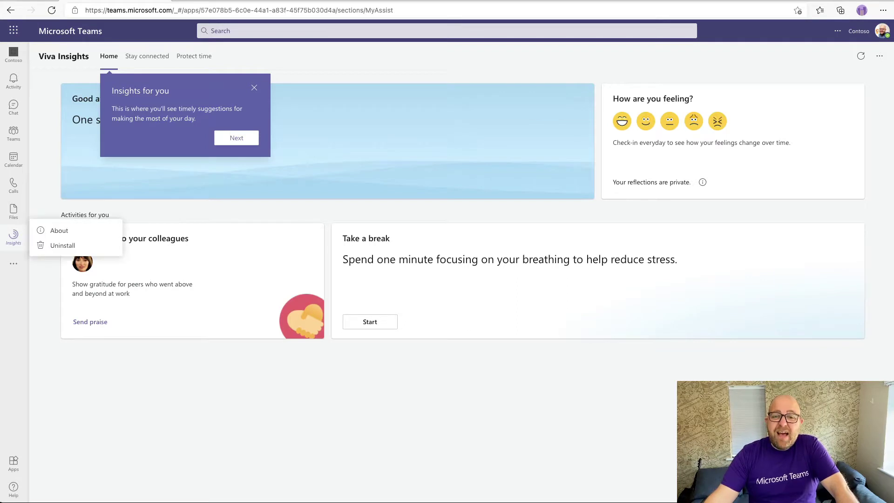
{"action": "key", "text": "Escape"}
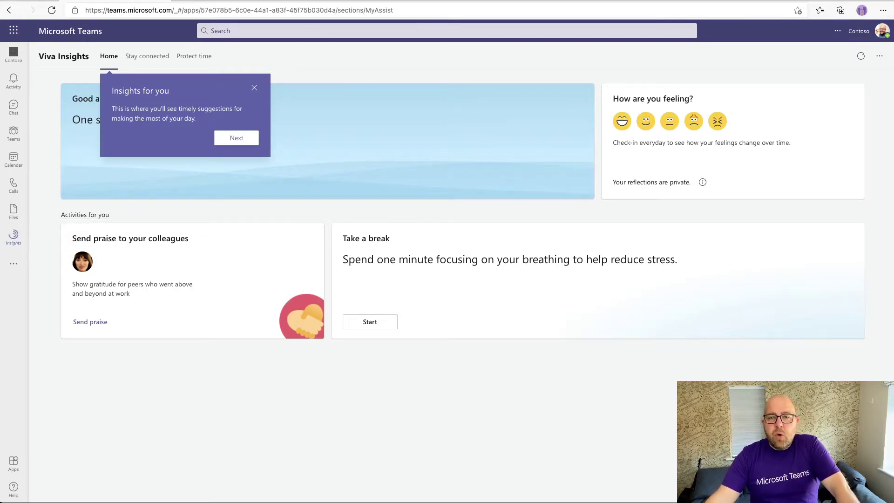
{"action": "left_click", "coordinate": [254, 87]}
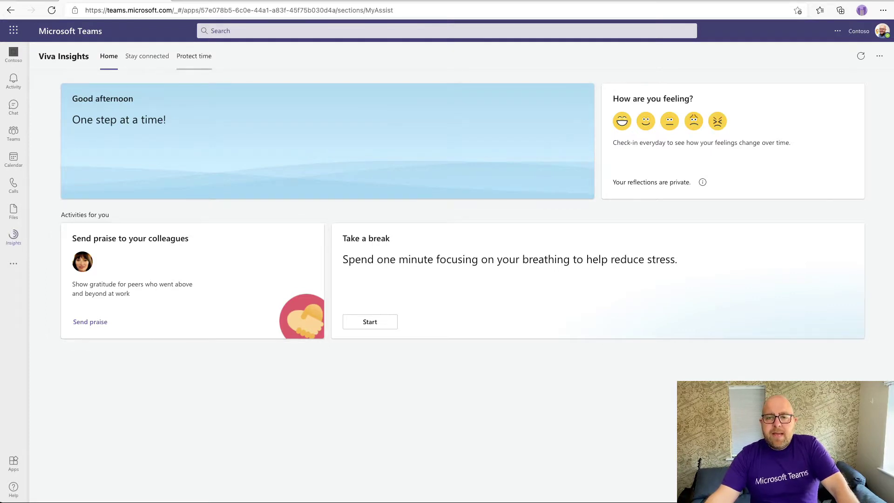
On the Protect time tab, book tomorrow's 10:00–12:00 focus slot without adding reminder days
{"action": "left_click", "coordinate": [194, 56]}
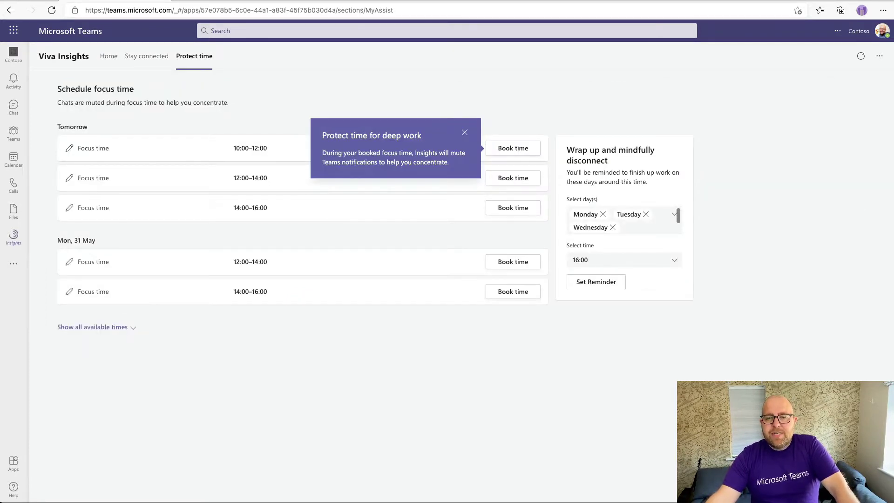
{"action": "left_click", "coordinate": [465, 132]}
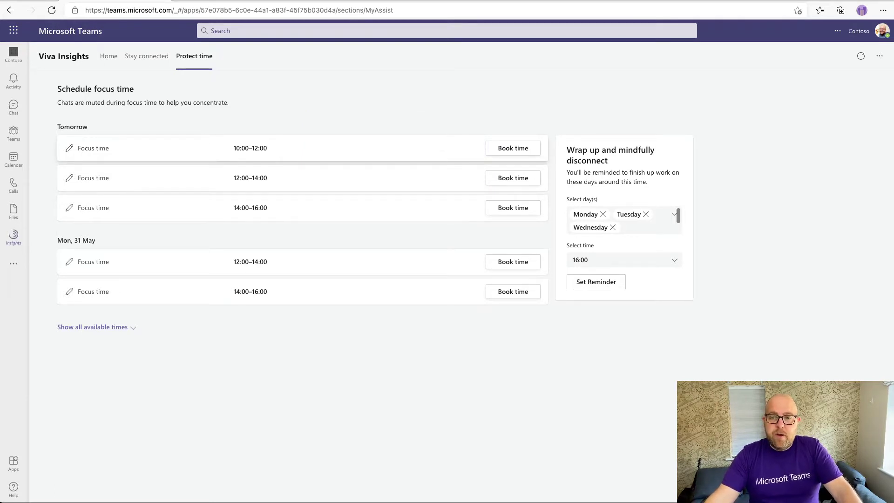
{"action": "left_click", "coordinate": [513, 148]}
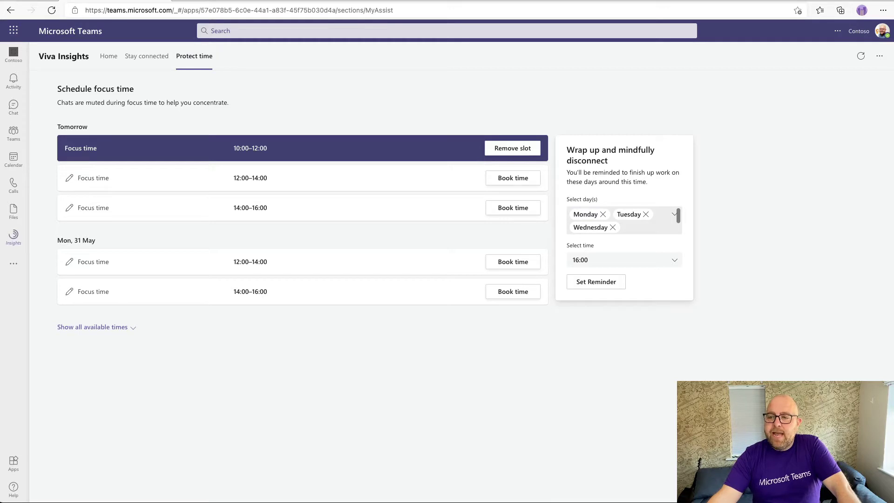
{"action": "left_click", "coordinate": [652, 227]}
{"action": "key", "text": "Escape"}
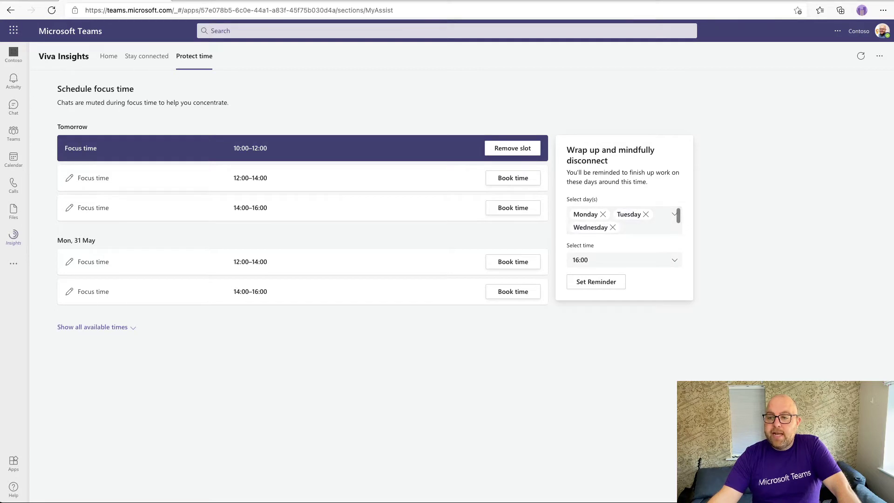
Set the wrap-up reminder for 17:00 and start a virtual commute now
{"action": "left_click", "coordinate": [624, 260]}
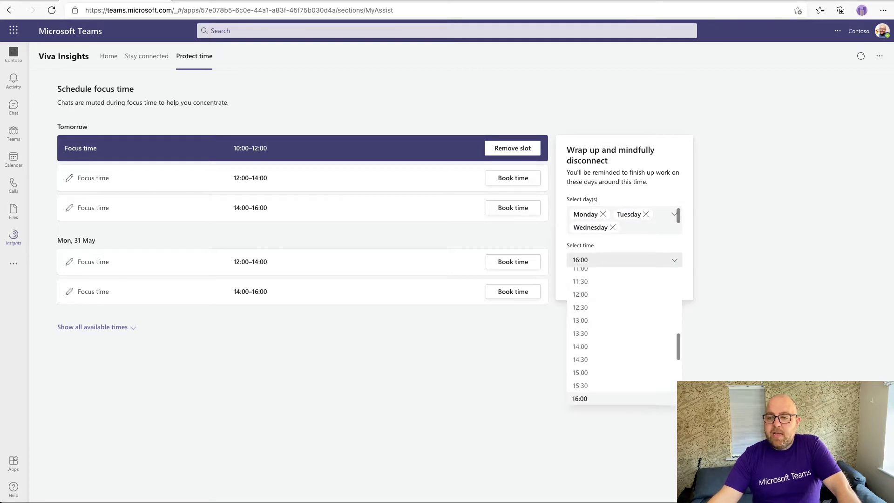
{"action": "scroll", "coordinate": [619, 347], "scroll_direction": "down", "scroll_amount": 3}
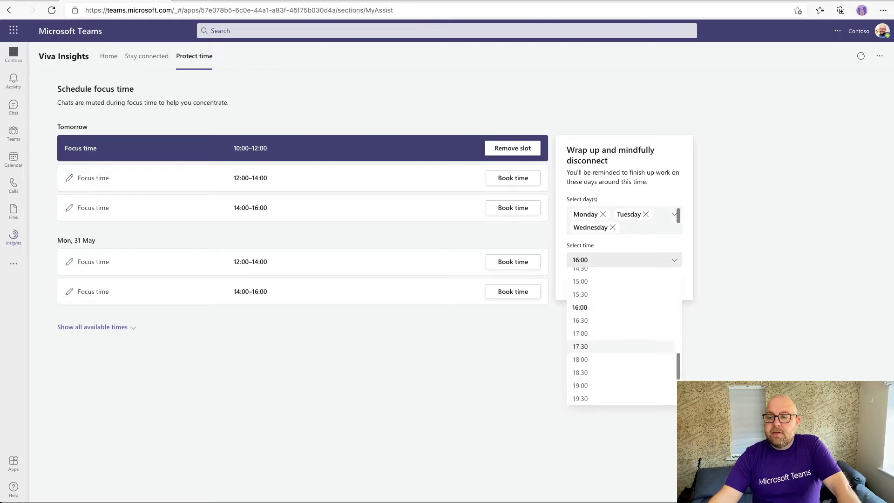
{"action": "left_click", "coordinate": [605, 335]}
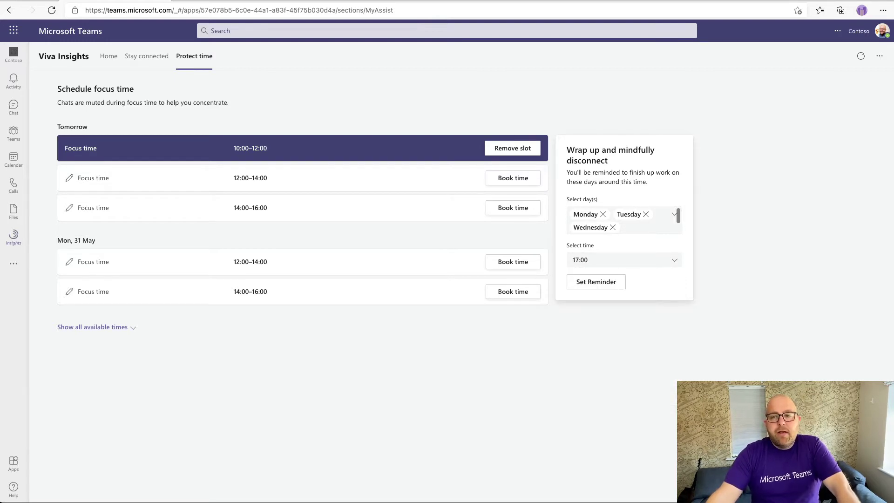
{"action": "left_click", "coordinate": [596, 282]}
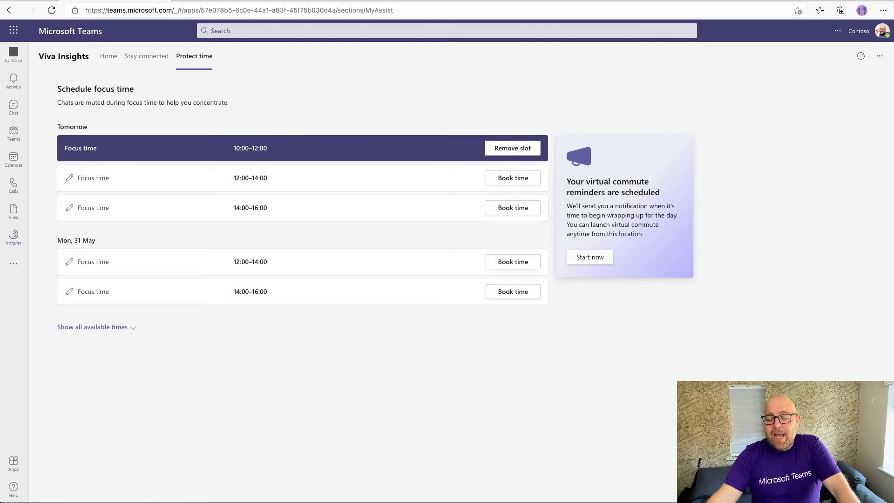
{"action": "left_click", "coordinate": [589, 257]}
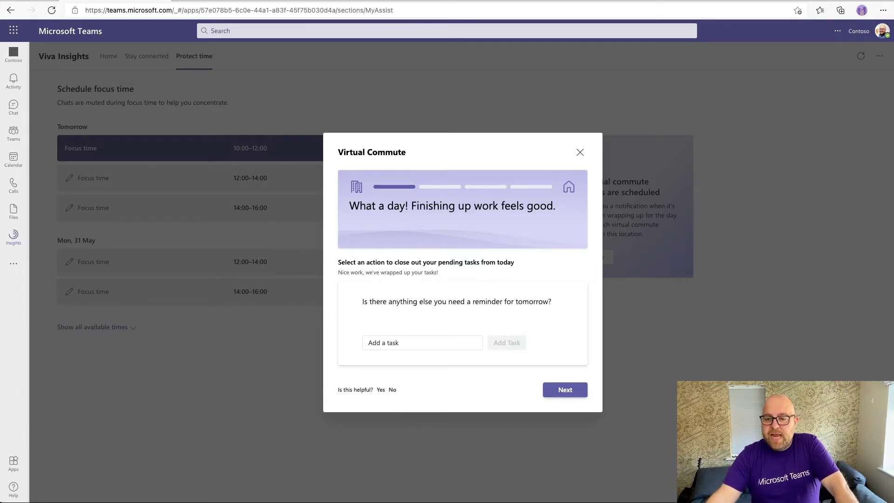
Add tasks: email boss about new Insights features, finish Company Communicator presentation, phone customer about Teams
{"action": "left_click", "coordinate": [368, 342]}
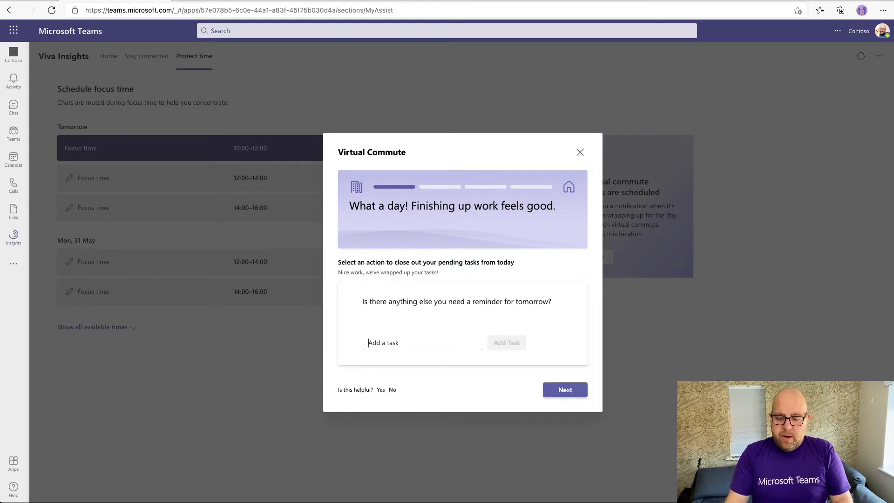
{"action": "type", "text": "Send ema"}
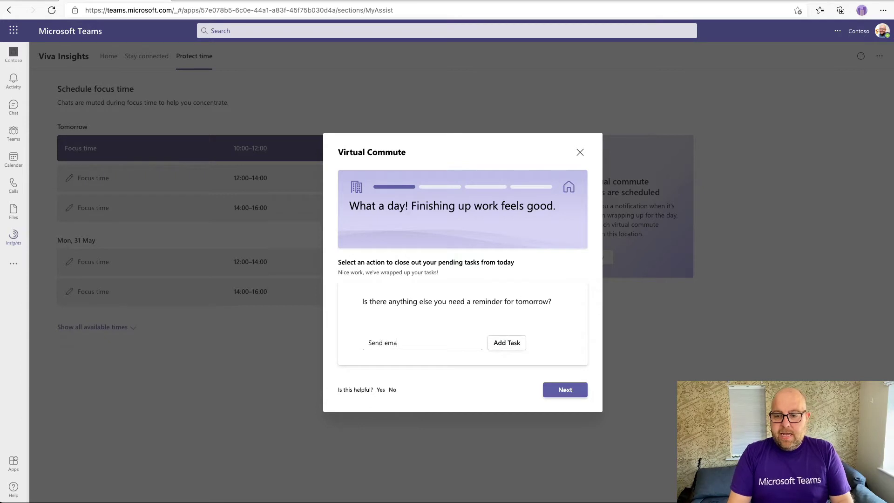
{"action": "type", "text": "il to boss abou"}
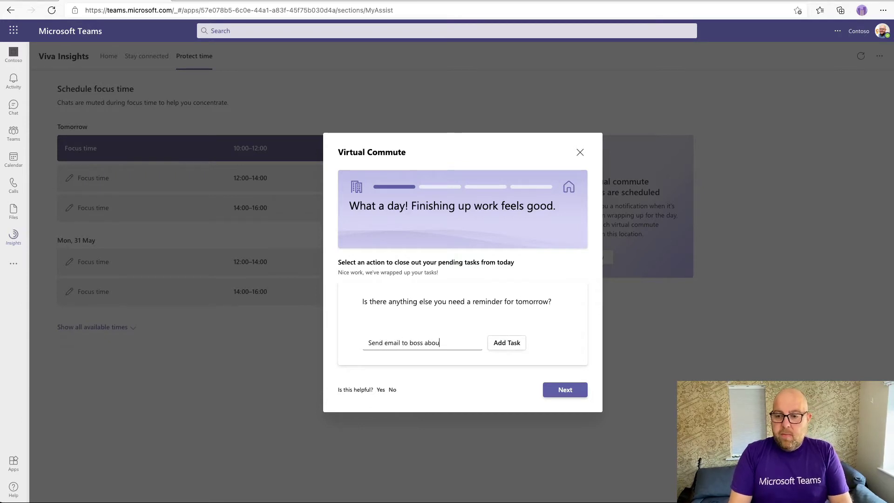
{"action": "type", "text": "t newnsigh"}
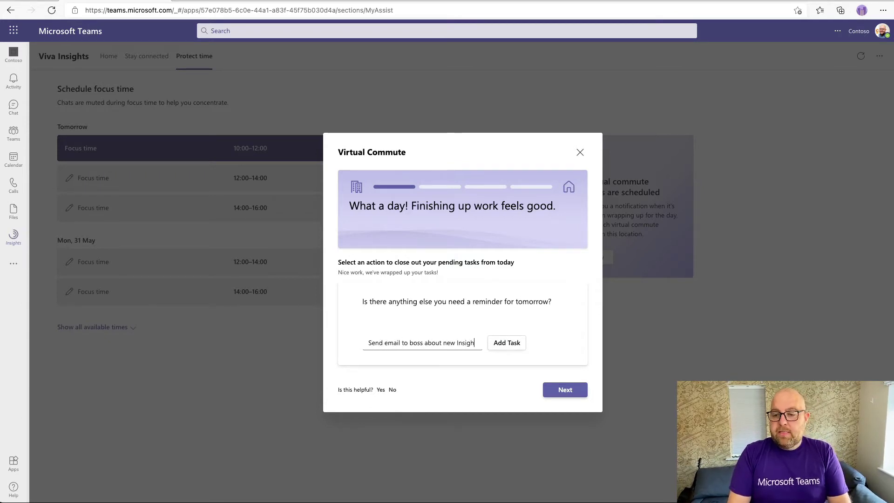
{"action": "type", "text": "ts features"}
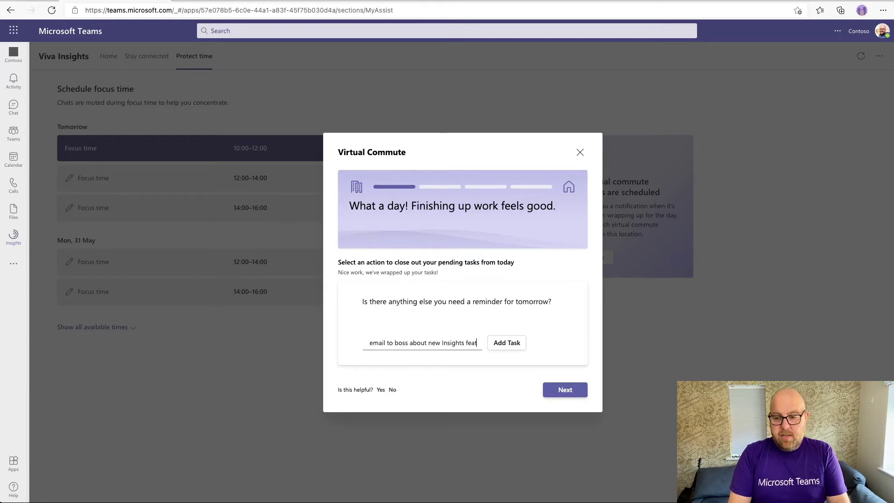
{"action": "key", "text": "Return"}
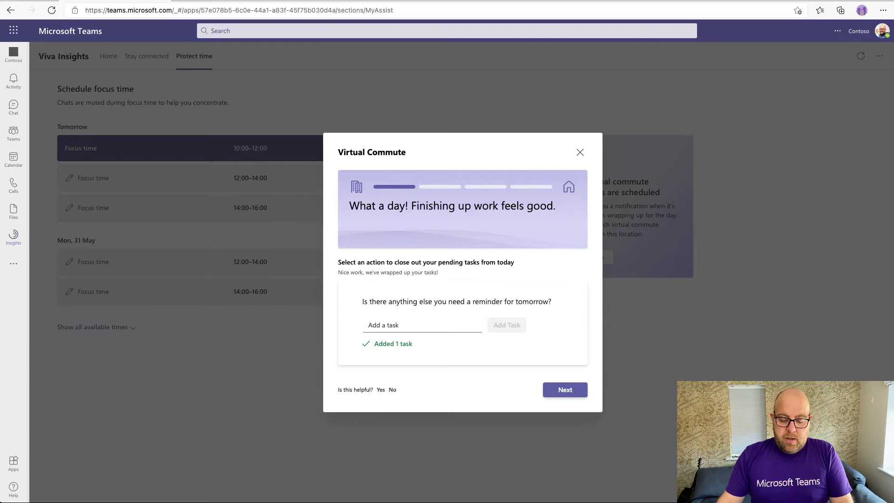
{"action": "type", "text": "Finish "}
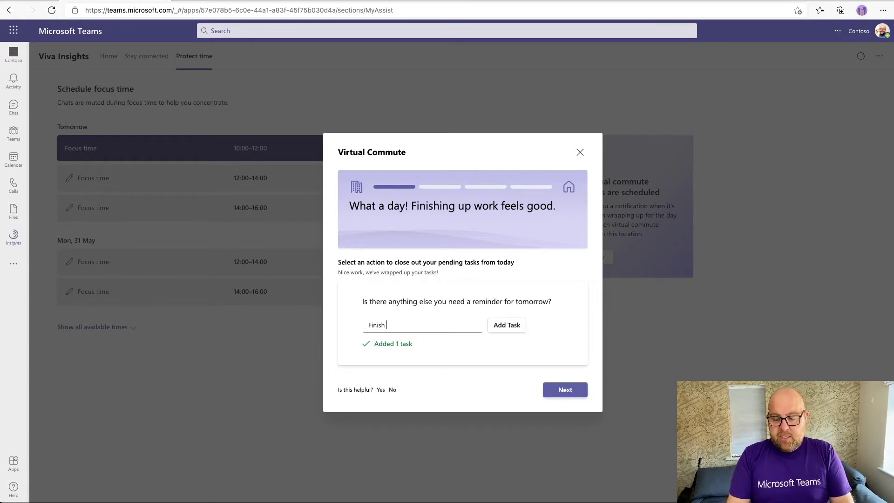
{"action": "type", "text": "presentation o"}
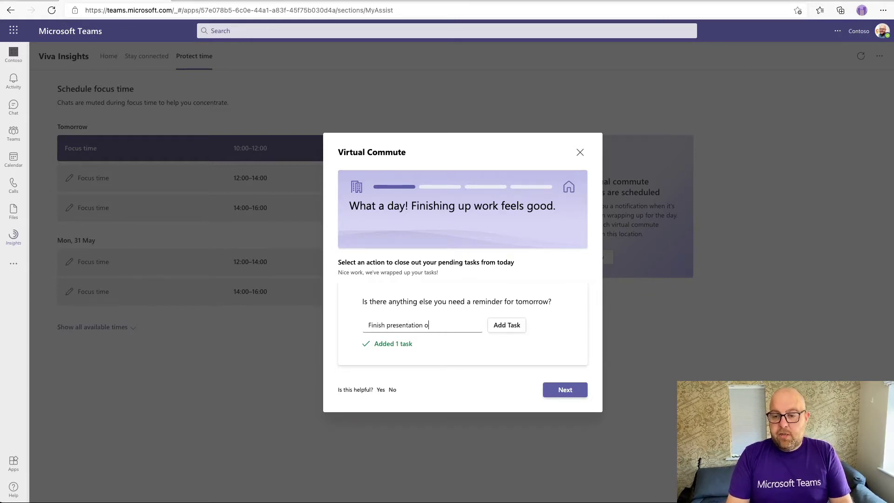
{"action": "type", "text": "n Company Communicator"}
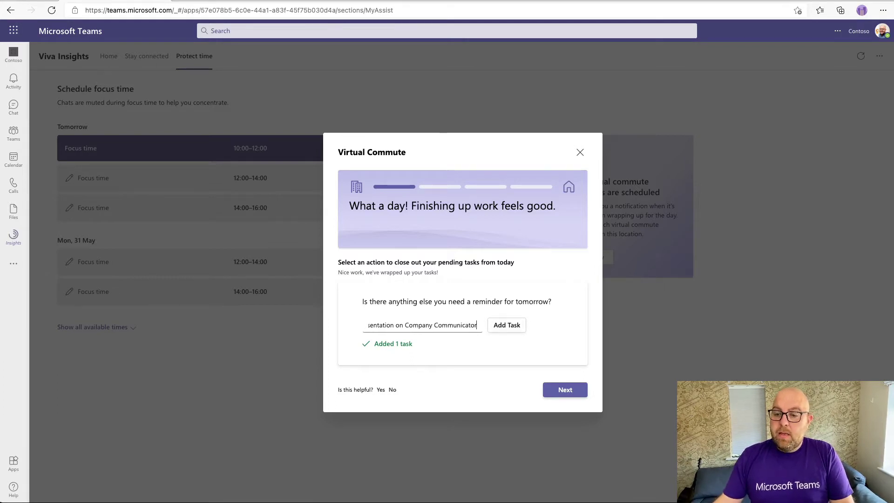
{"action": "key", "text": "Return"}
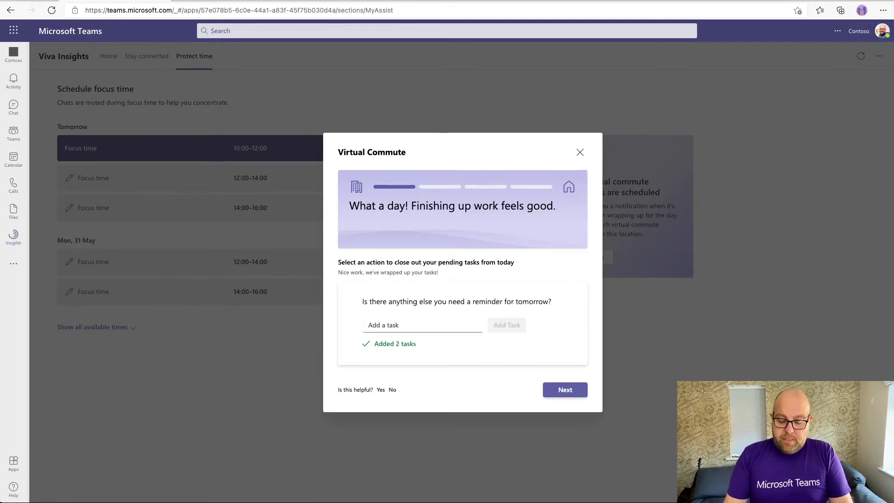
{"action": "type", "text": "Phone customer "}
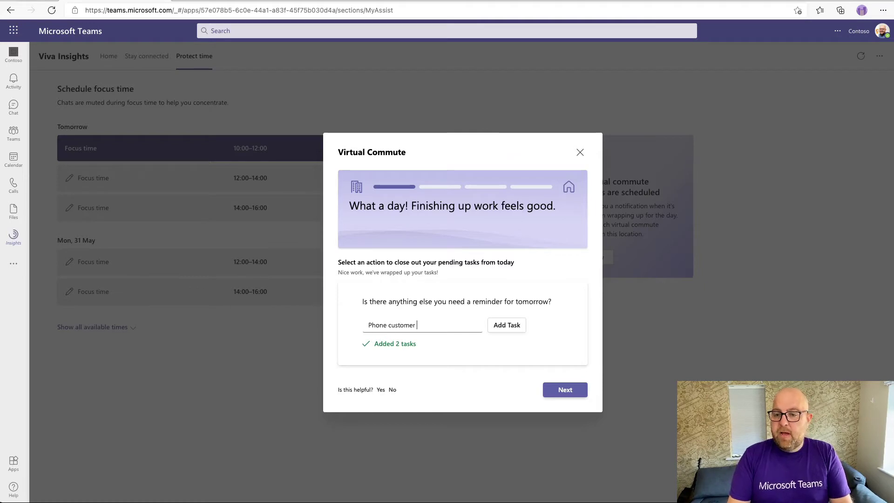
{"action": "type", "text": "about awesome us"}
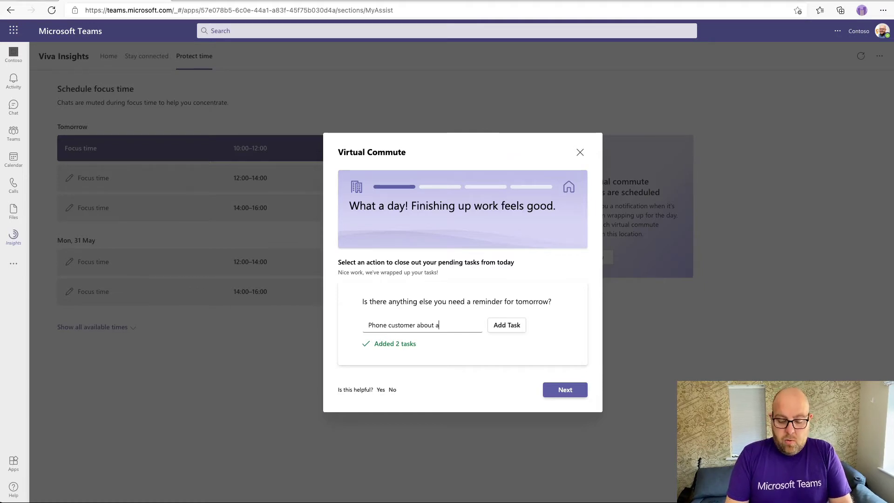
{"action": "type", "text": "e of Teams"}
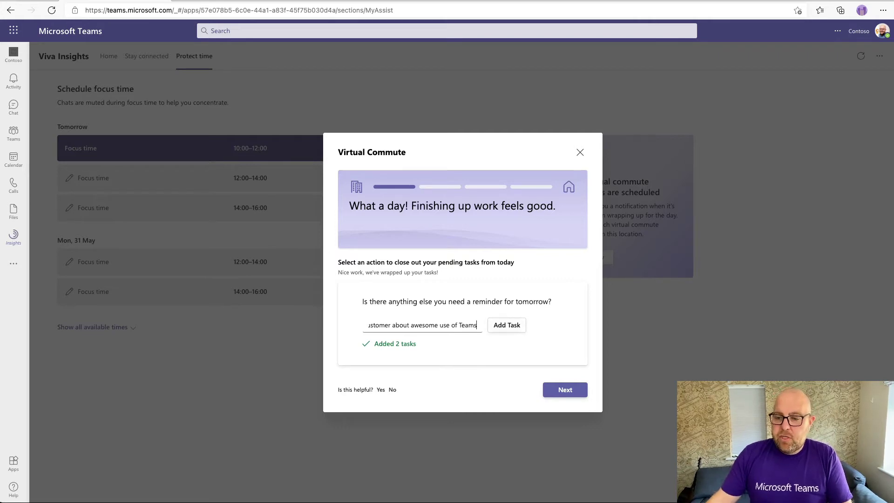
{"action": "key", "text": "Return"}
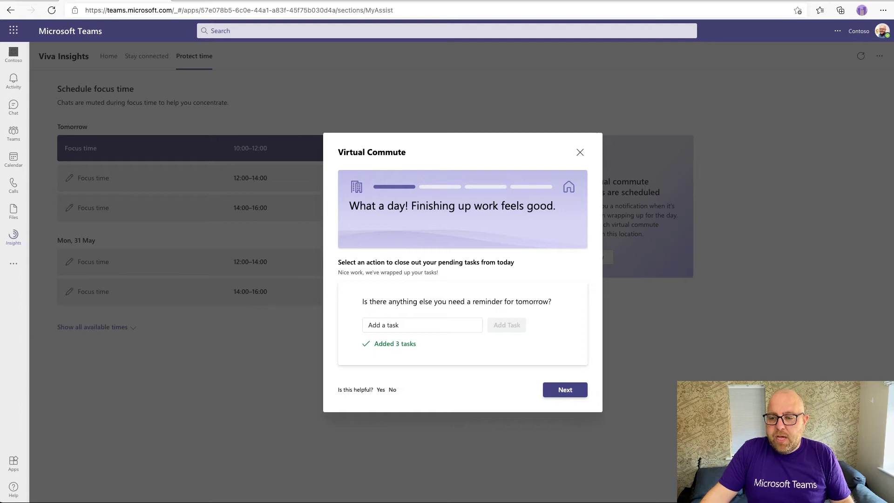
Advance through tomorrow's events to the 'How are you feeling after today?' step
{"action": "left_click", "coordinate": [565, 390]}
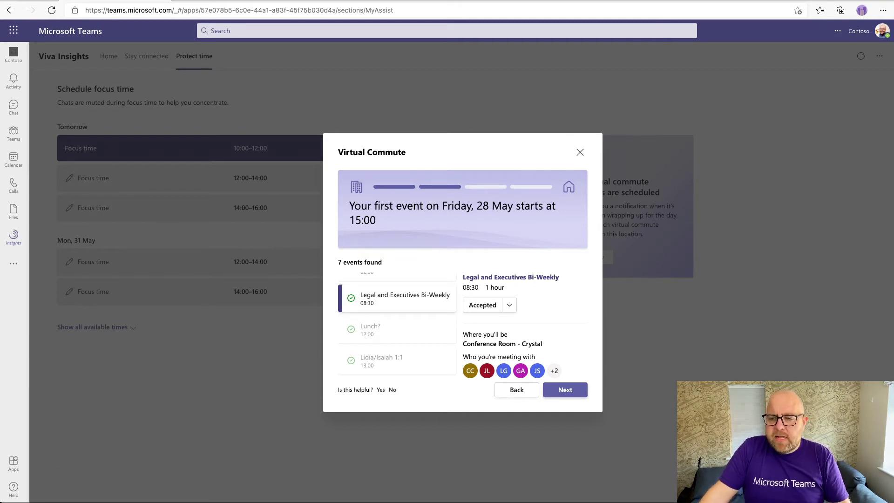
{"action": "key", "text": "Return"}
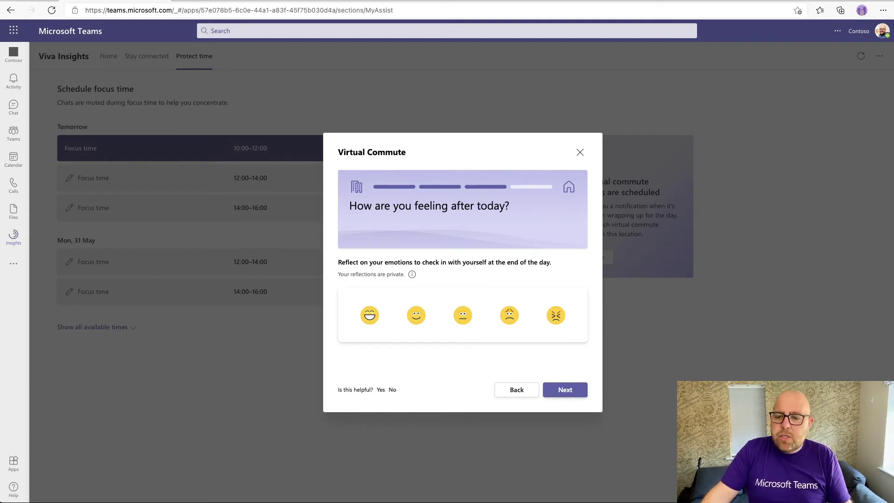
Choose the grinning emoji for the day and continue to the breathing video
{"action": "left_click", "coordinate": [369, 315]}
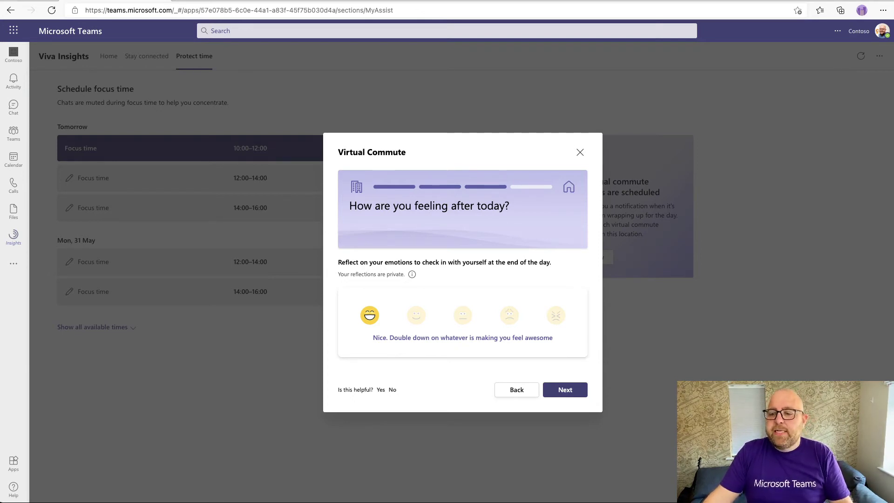
{"action": "left_click", "coordinate": [565, 390]}
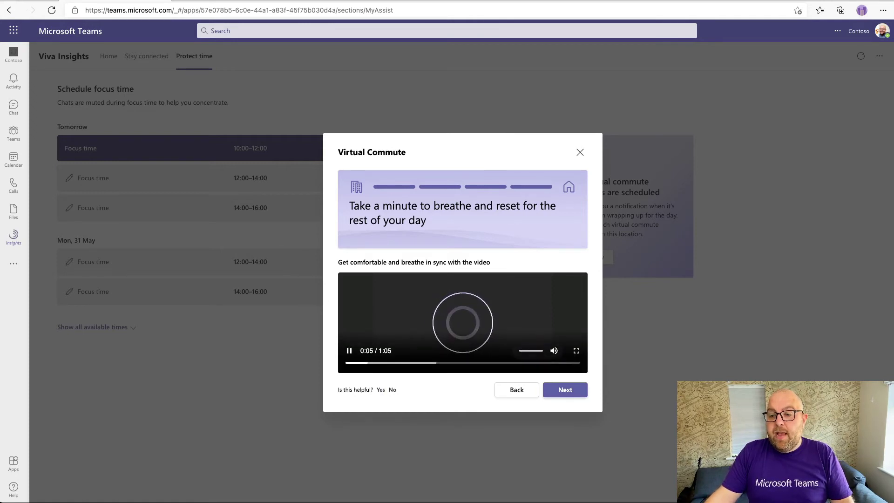
Mute the breathing video with M and advance to the finish page
{"action": "key", "text": "m"}
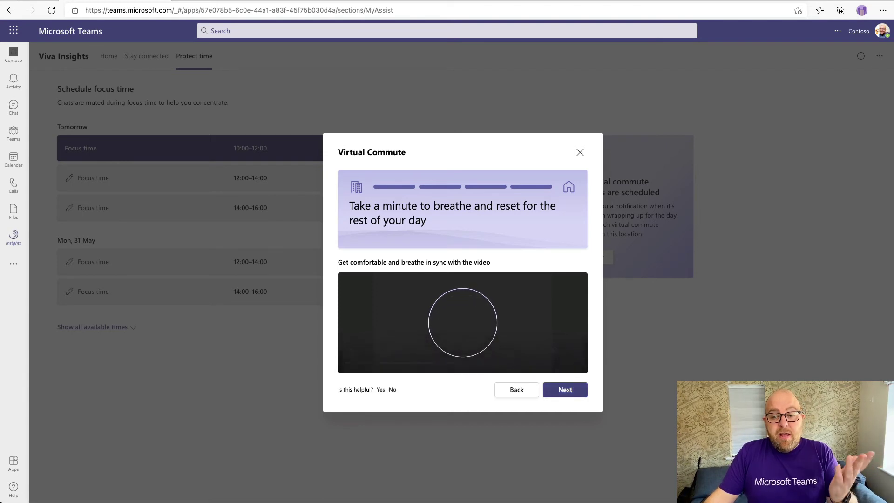
{"action": "left_click", "coordinate": [565, 390]}
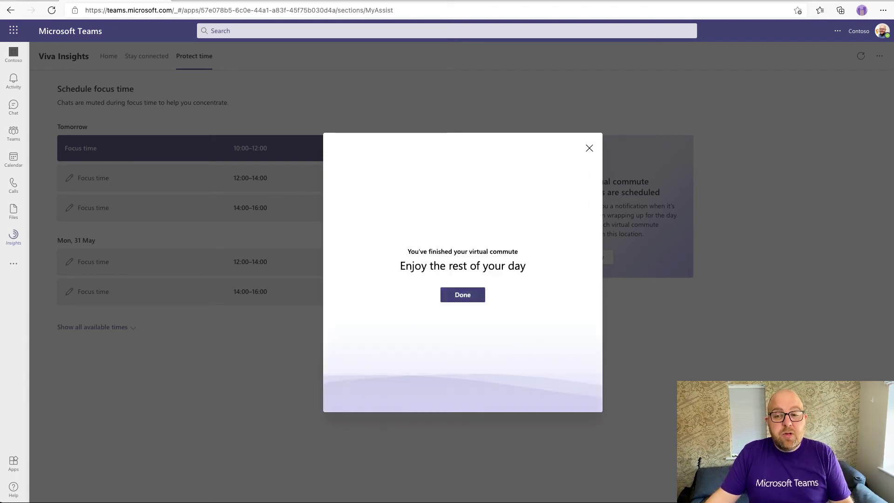
Click Done to close the finished virtual commute
{"action": "left_click", "coordinate": [462, 295]}
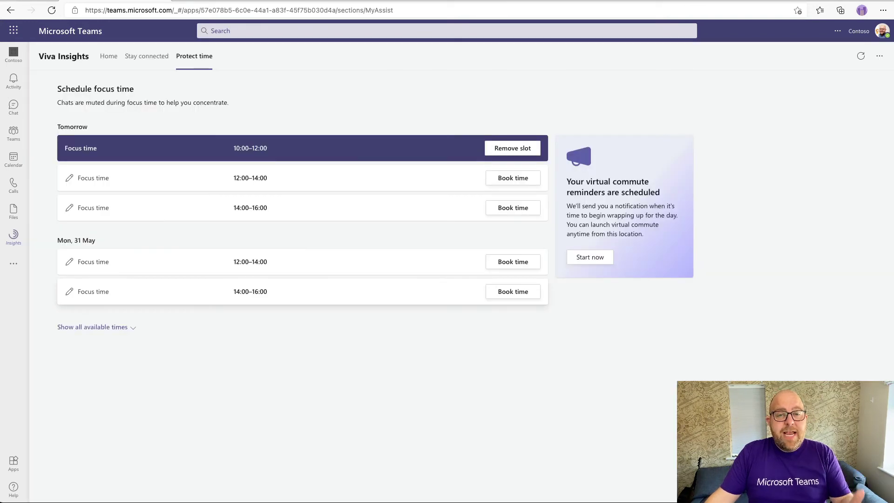